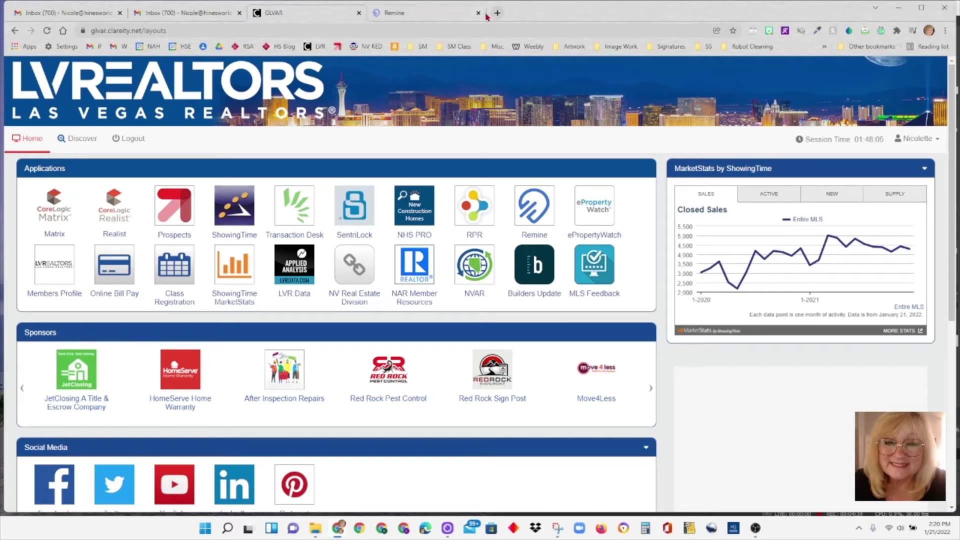
left_click(479, 13)
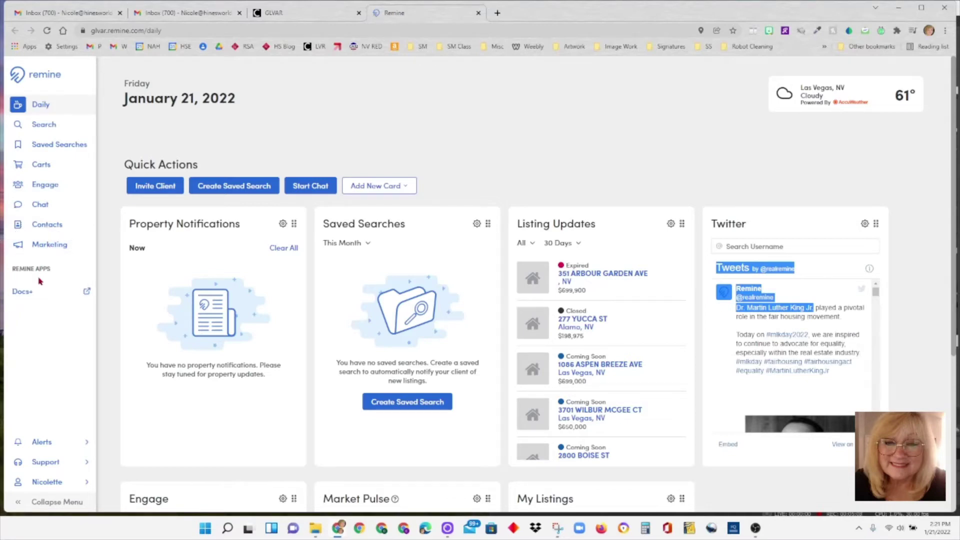
- Launch Docs+ from the Remine Apps list once the Daily page has loaded
left_click(32, 298)
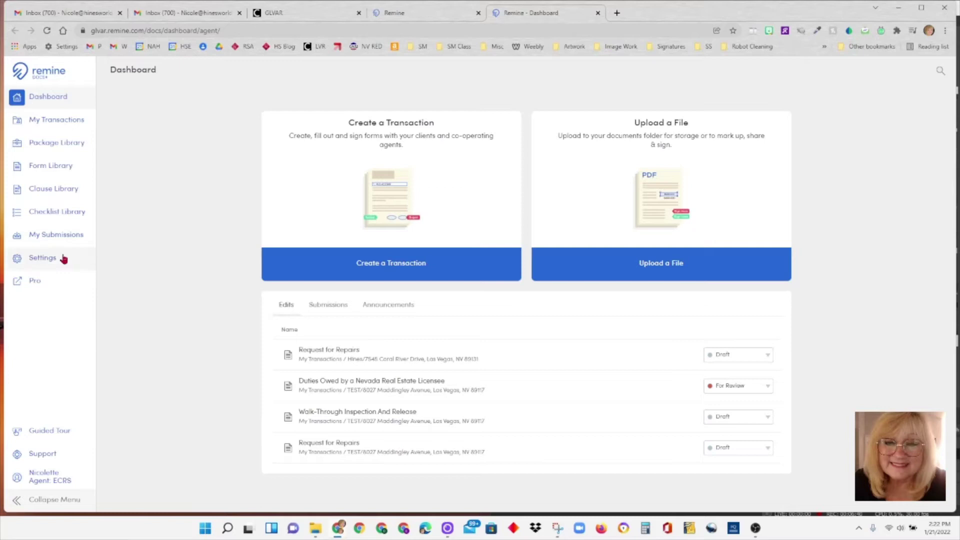
- In Settings, set the default Document Timezone to (UTC-8:00) Pacific Time and confirm
left_click(53, 260)
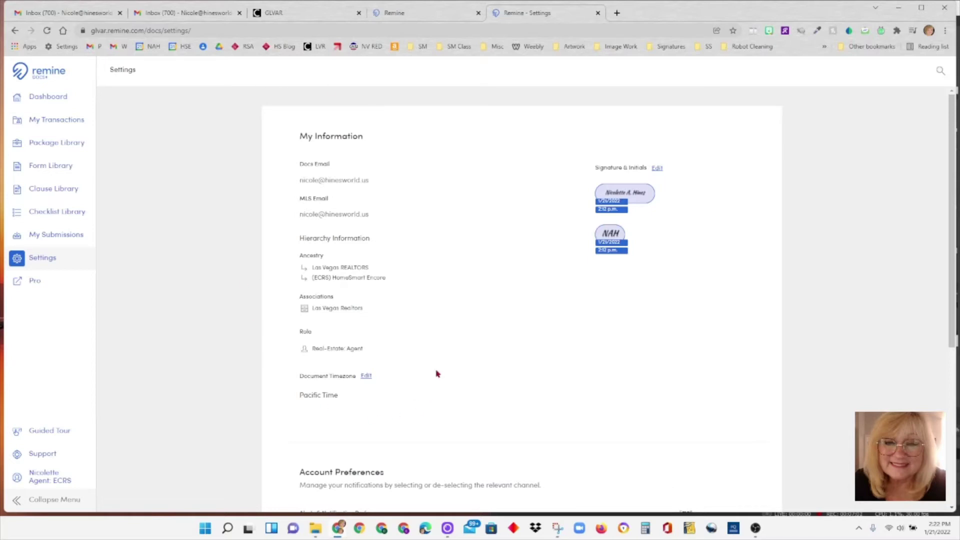
left_click(368, 378)
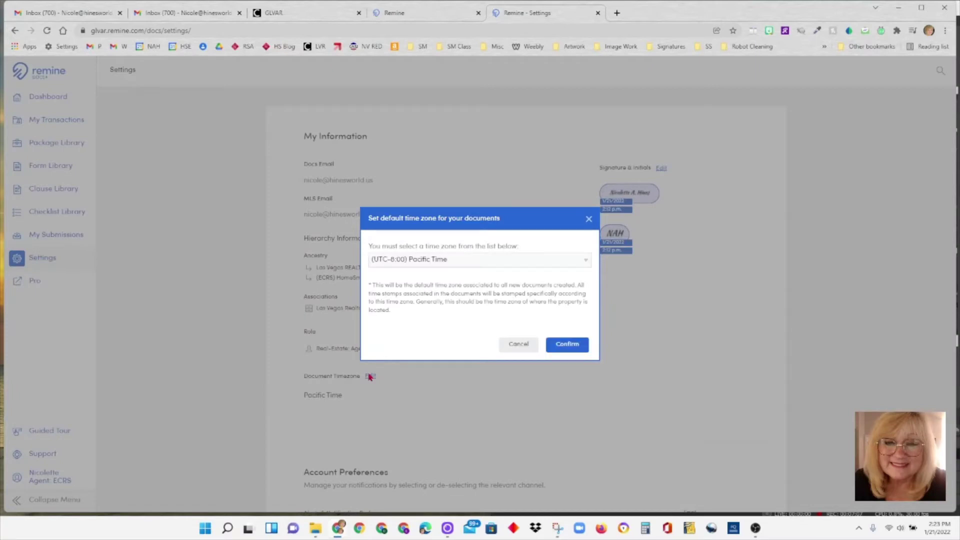
left_click(470, 260)
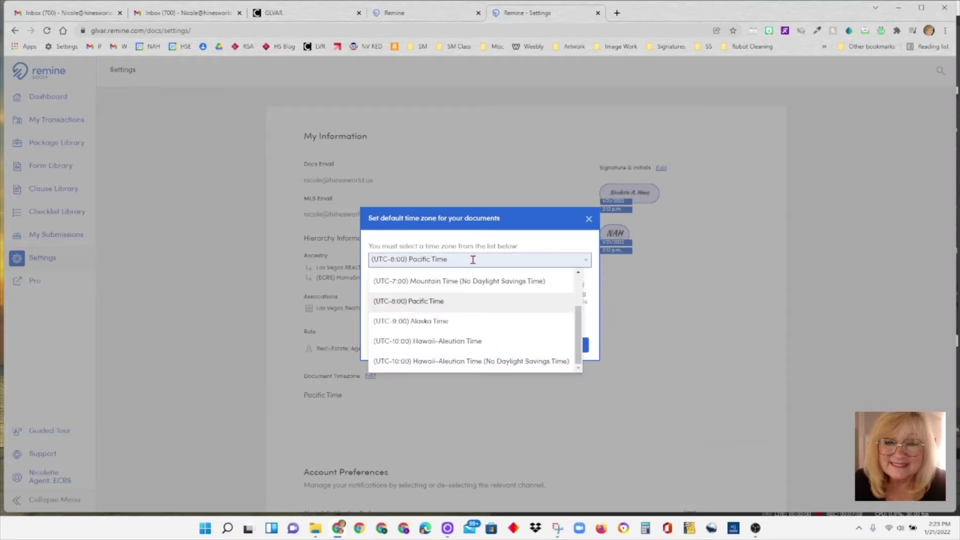
left_click(490, 302)
left_click(573, 347)
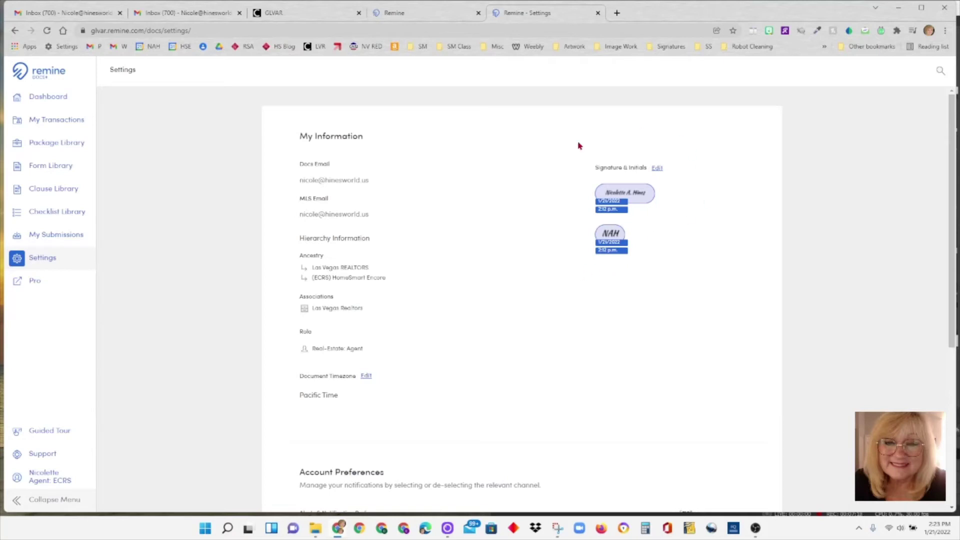
- Start a typed signature stamp, accepting the suggested full name and initials
left_click(657, 168)
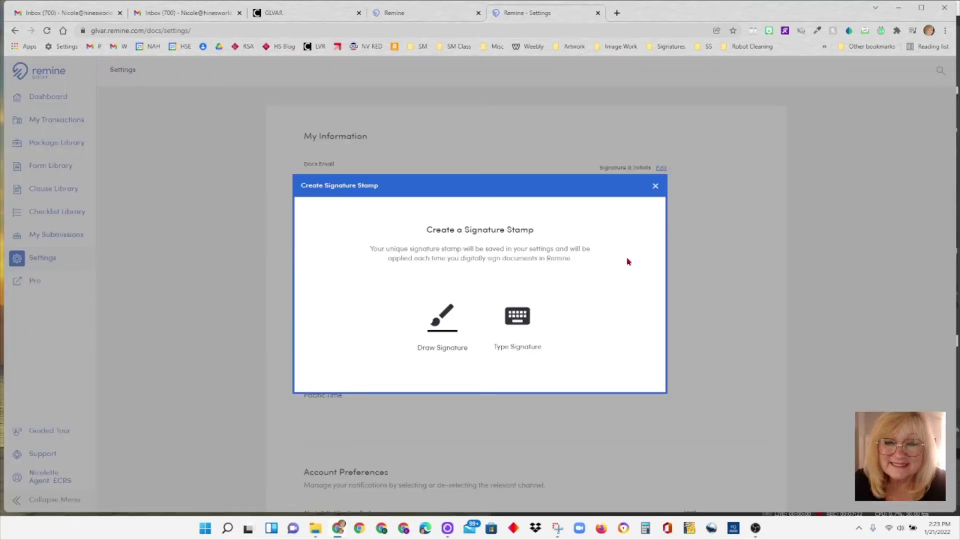
left_click(528, 340)
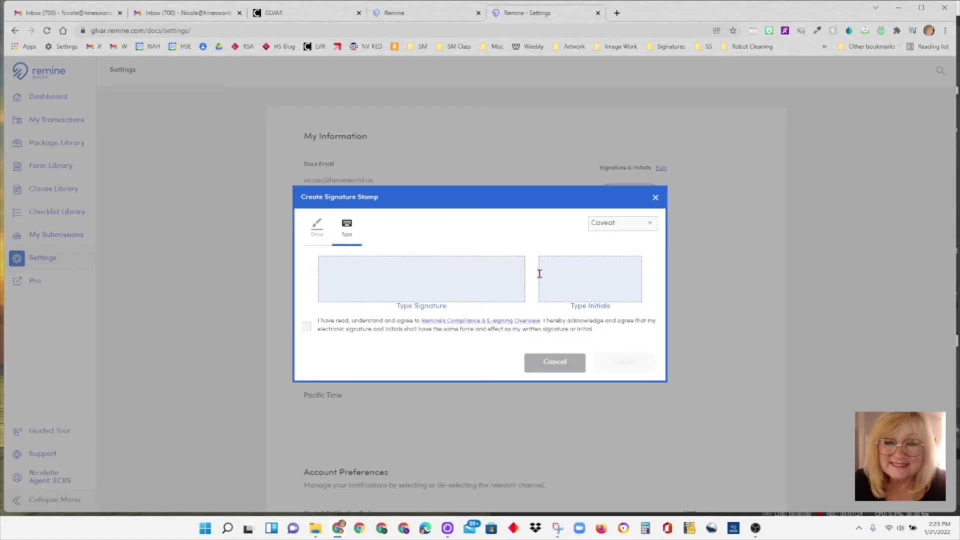
left_click(470, 279)
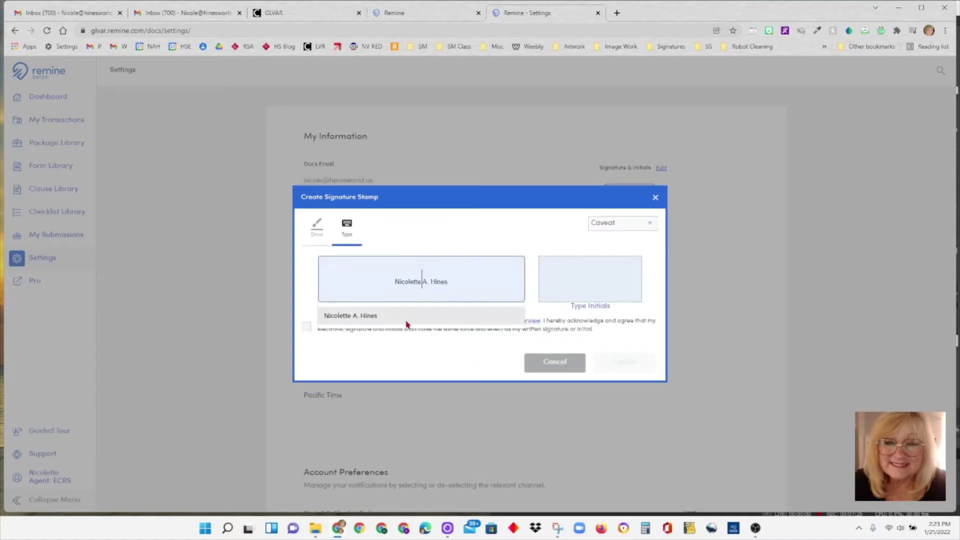
left_click(404, 316)
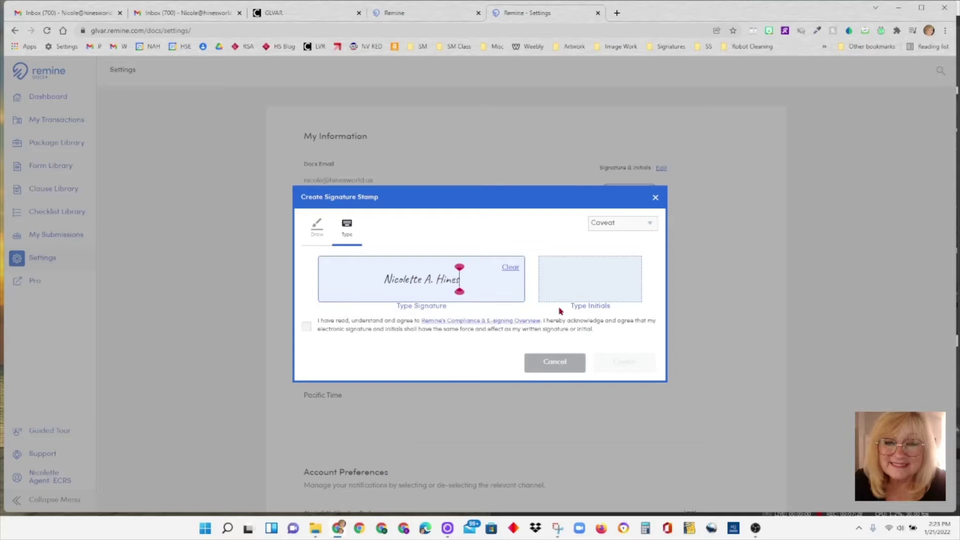
left_click(600, 279)
left_click(576, 317)
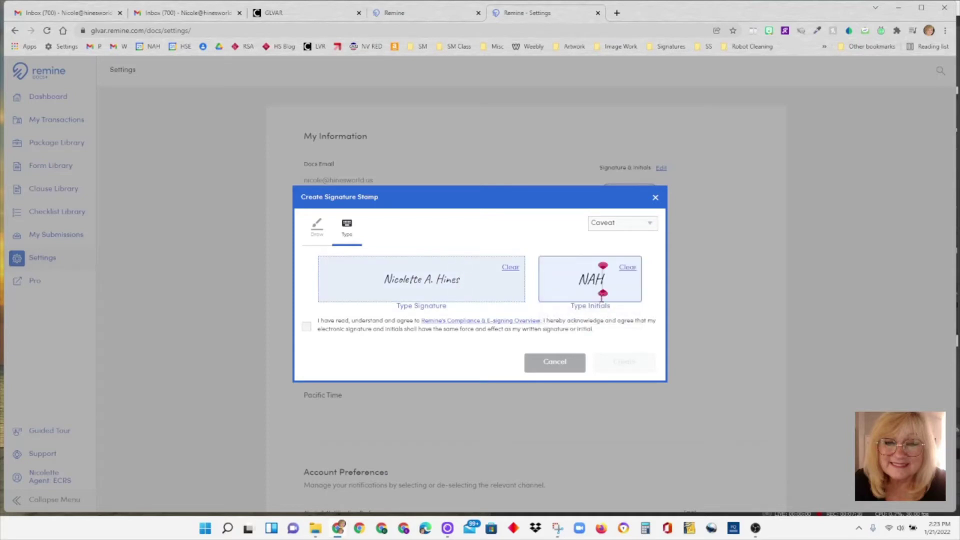
left_click(470, 281)
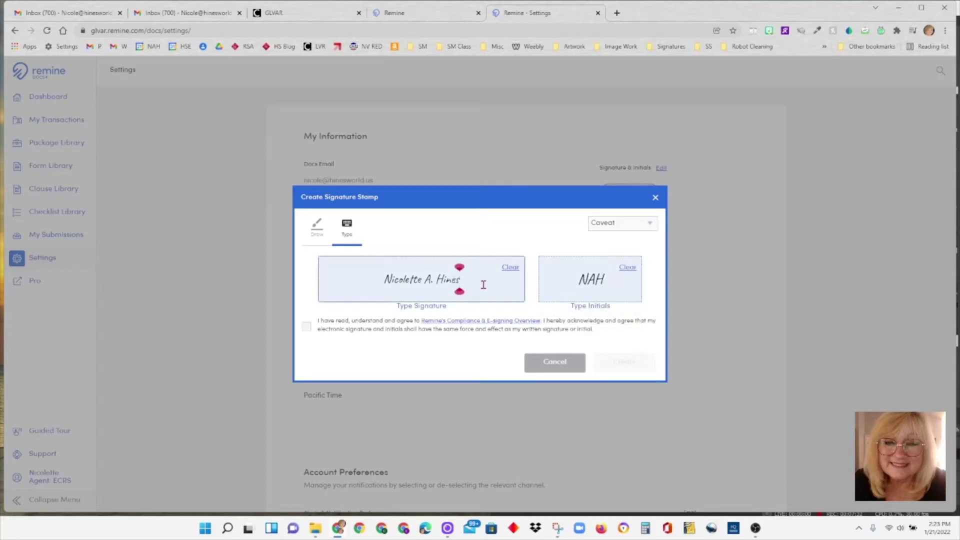
type("N")
key("BackSpace")
key("BackSpace")
- Render the signature and initials in Courgette font, accept the e-signing terms, and create the stamp
left_click(650, 223)
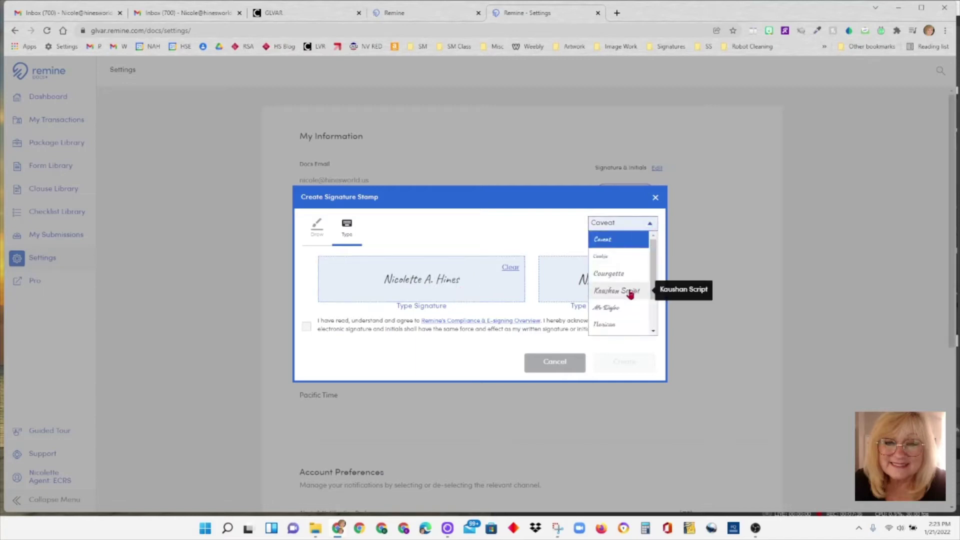
left_click(630, 294)
left_click(646, 225)
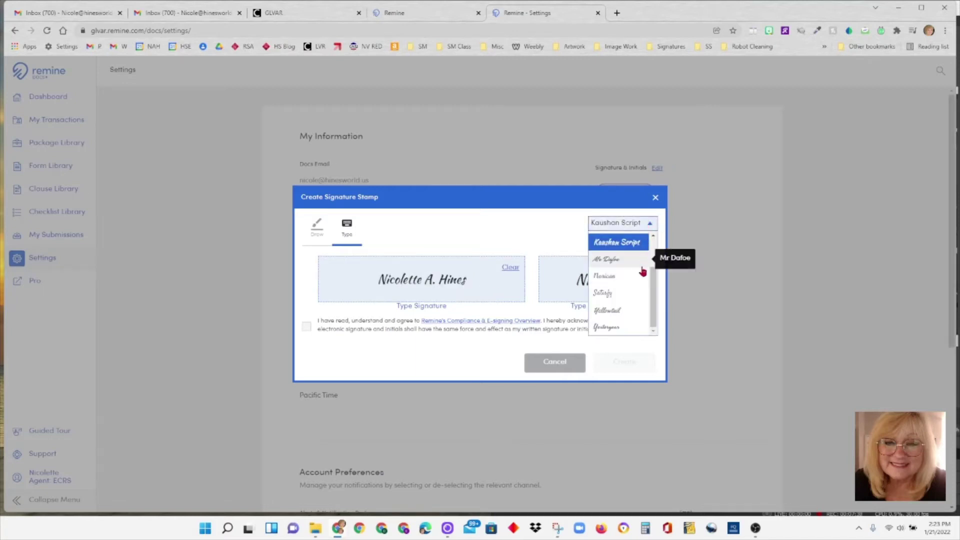
left_click(629, 260)
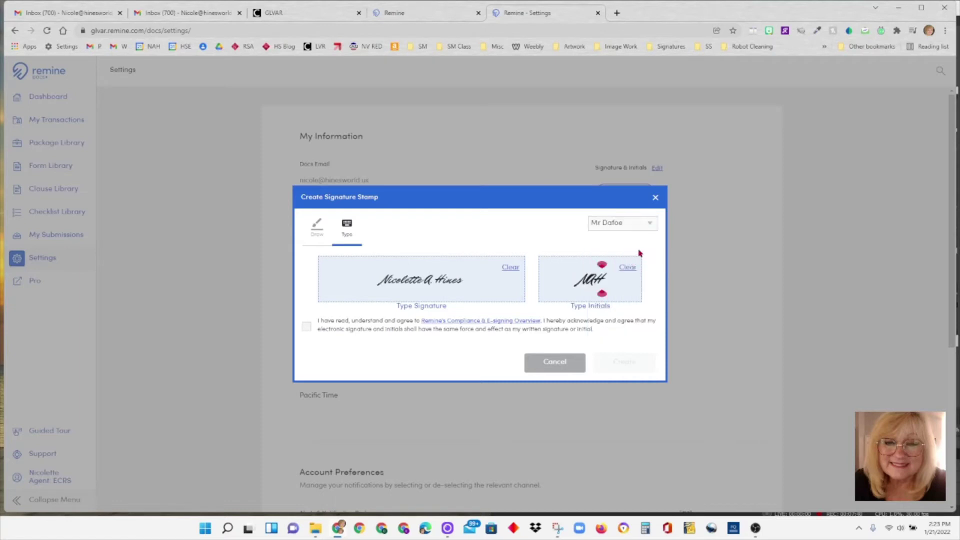
left_click(643, 224)
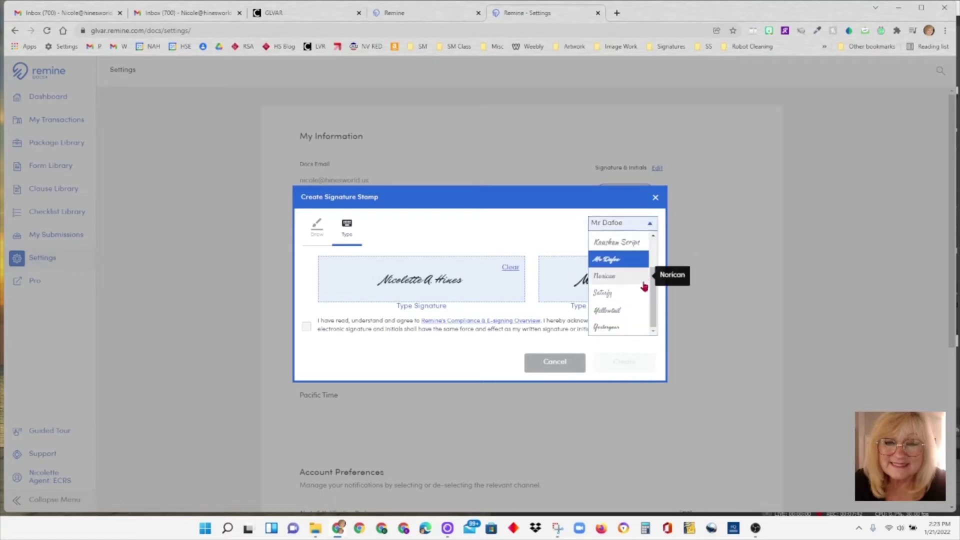
scroll(642, 282, "up", 1)
left_click(631, 276)
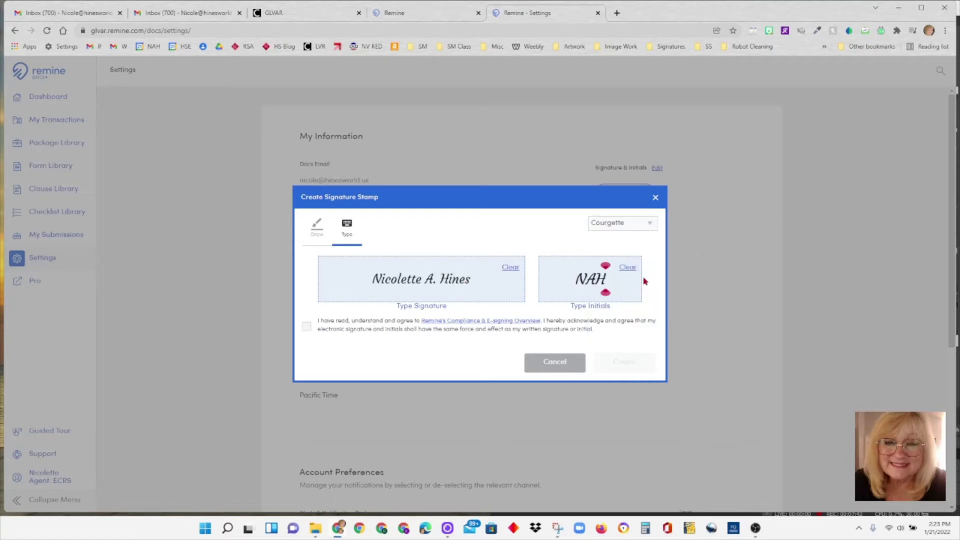
left_click(307, 328)
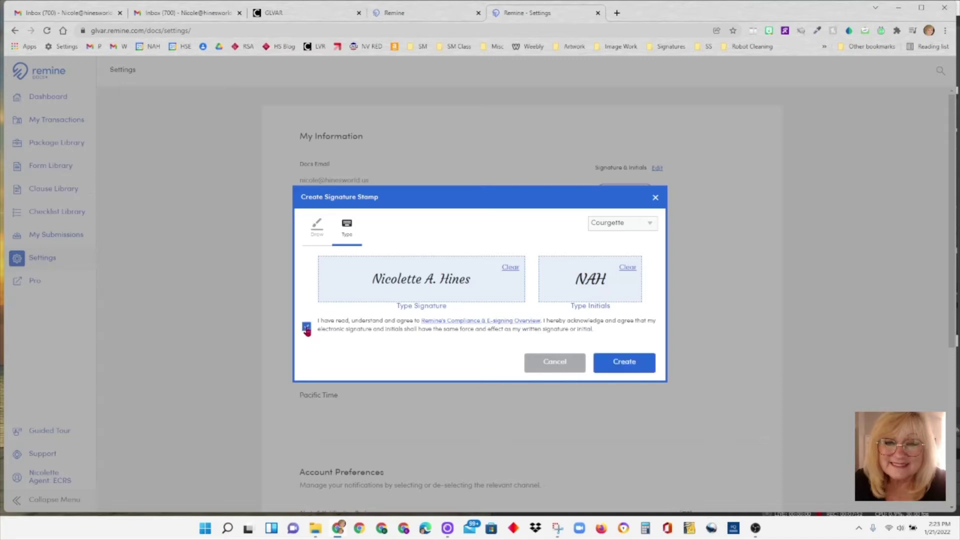
left_click(642, 363)
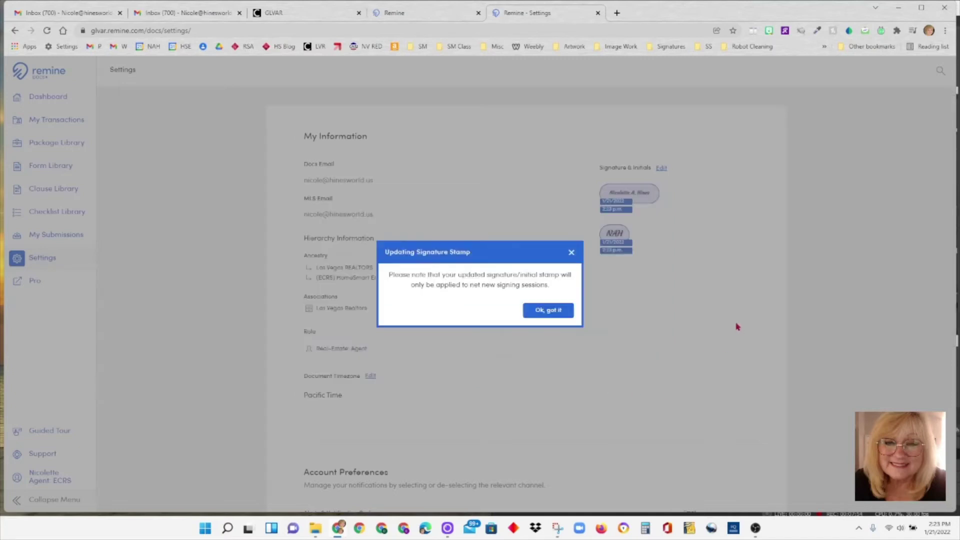
- Dismiss the stamp update notice and scroll through Account Preferences and back
left_click(559, 313)
scroll(495, 376, "down", 5)
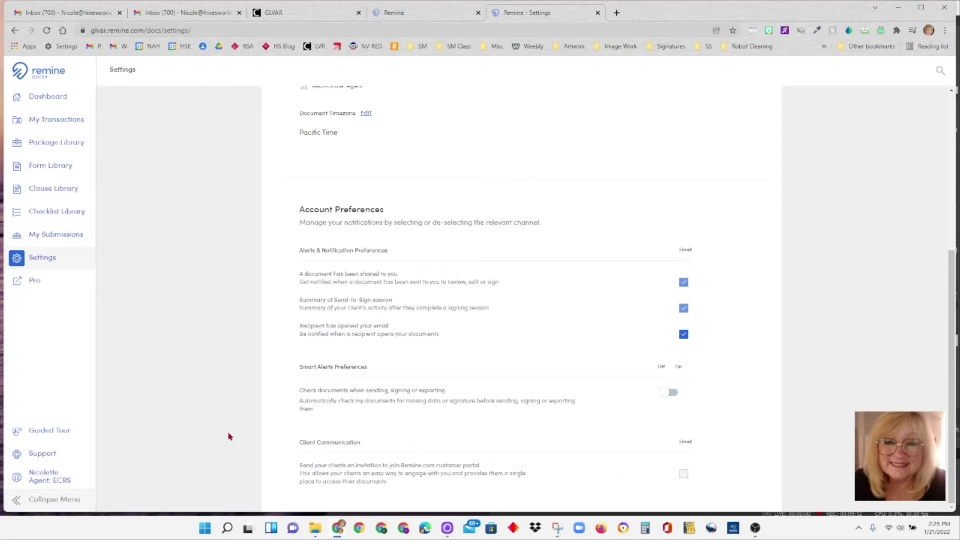
scroll(230, 388, "up", 5)
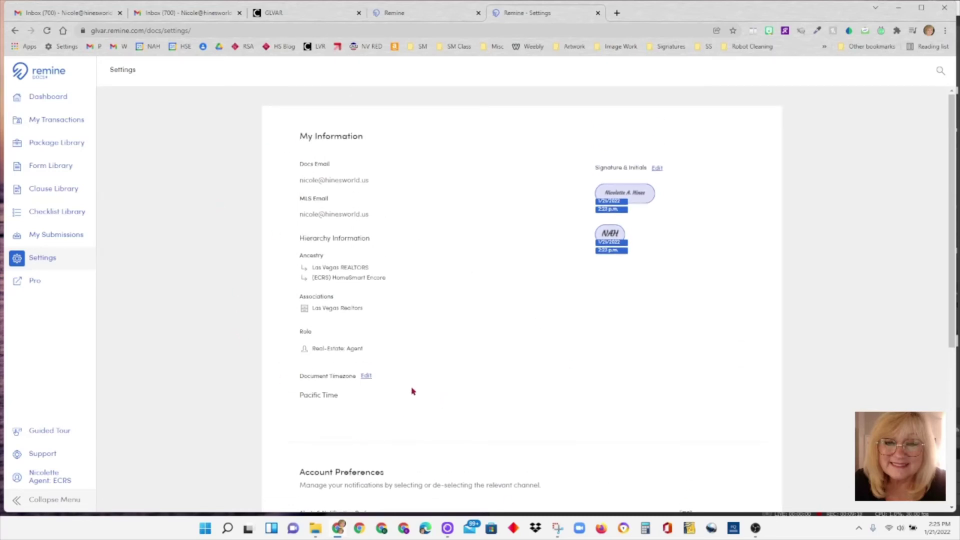
left_click(67, 98)
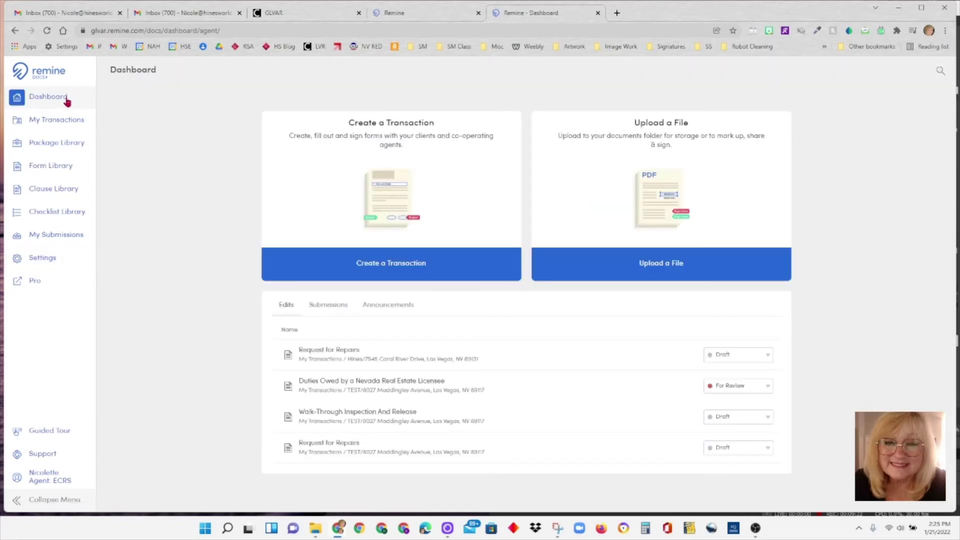
left_click(48, 128)
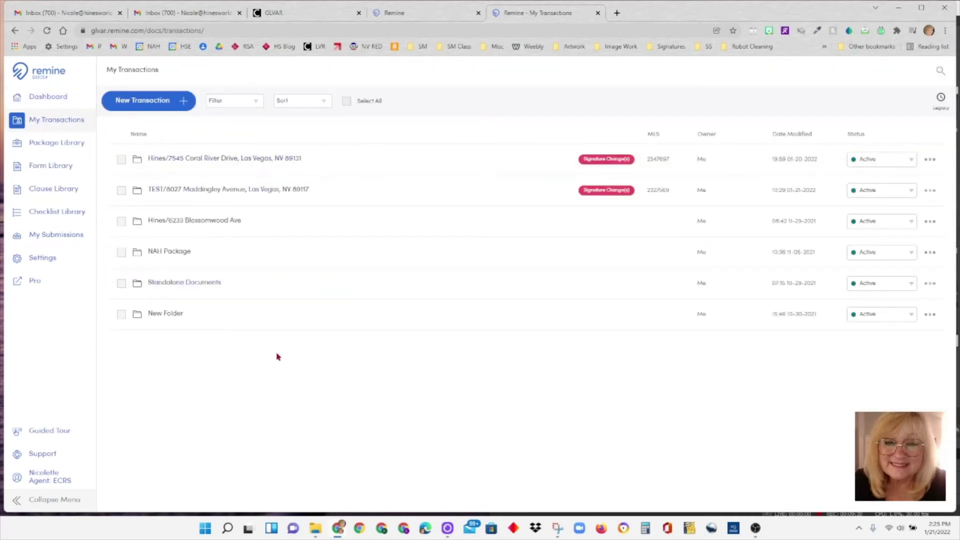
left_click(625, 201)
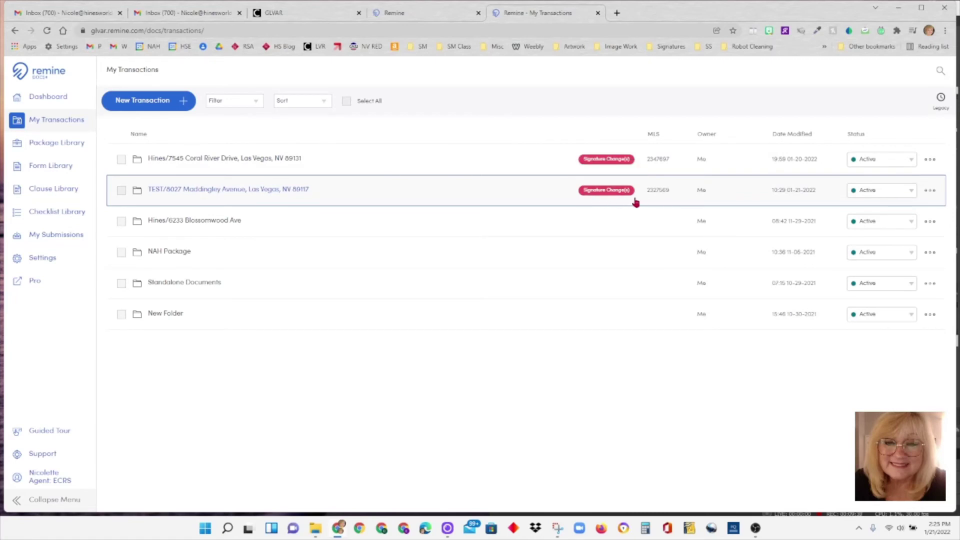
- Open the (ECRS) HomeSmart Encore group under More Groups in the Package Library
left_click(69, 146)
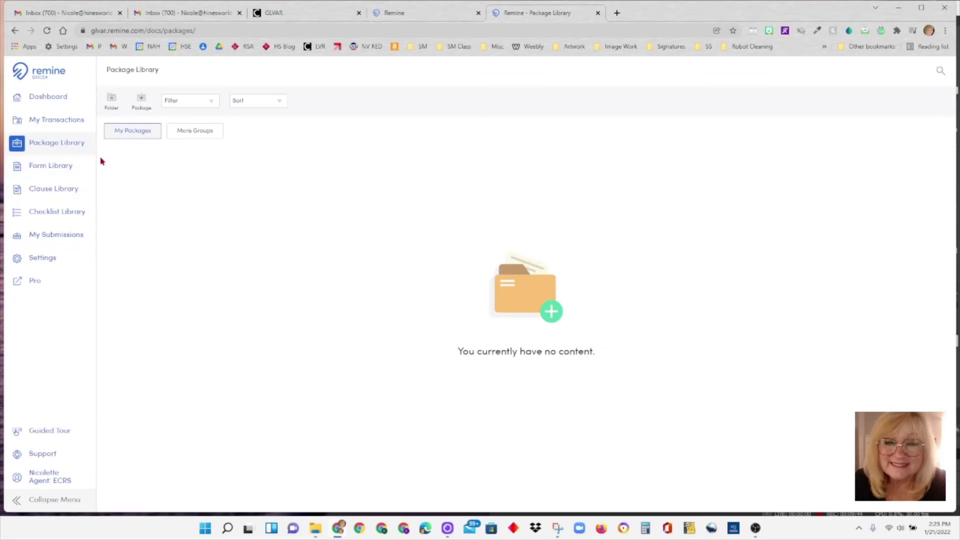
left_click(211, 133)
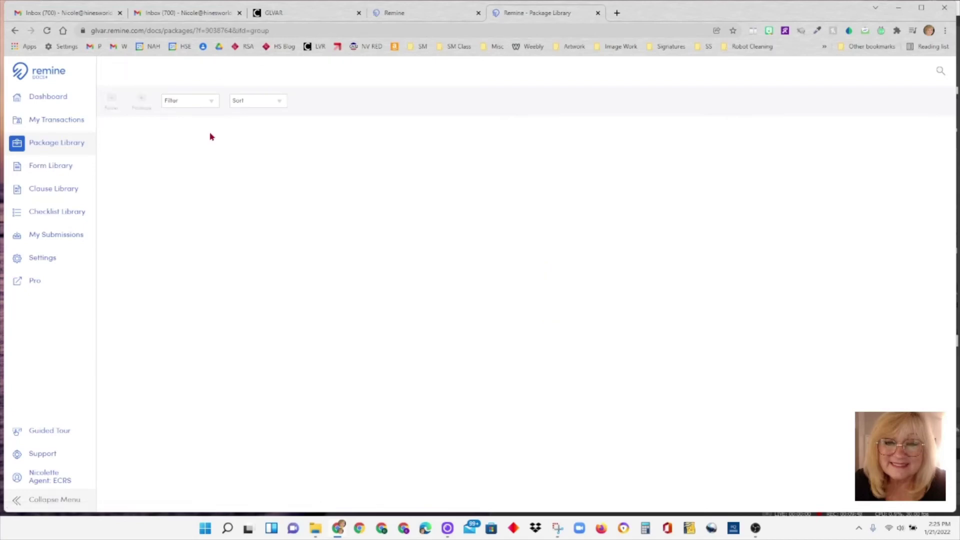
left_click(199, 196)
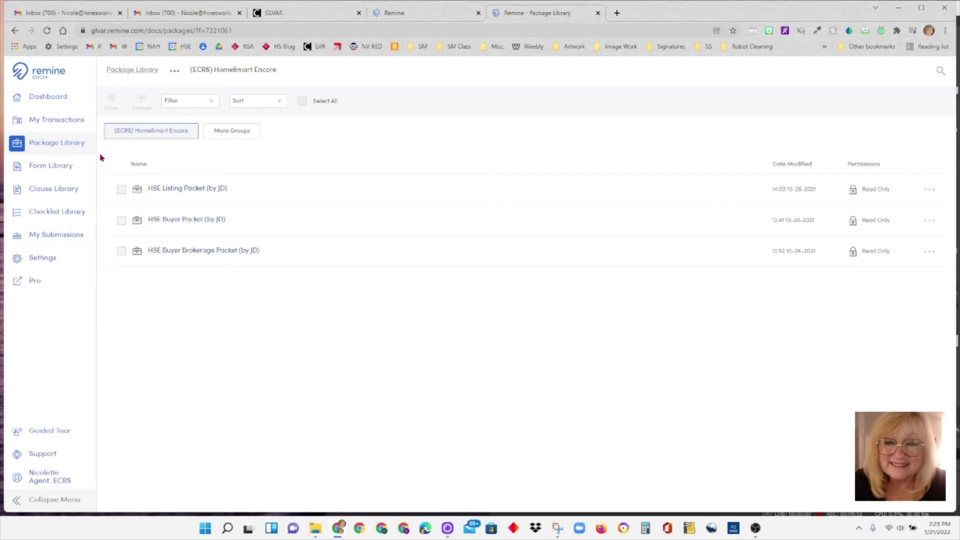
- Browse the Las Vegas REALTORS LVR Forms folder in Form Library, then open Clause Library
left_click(74, 166)
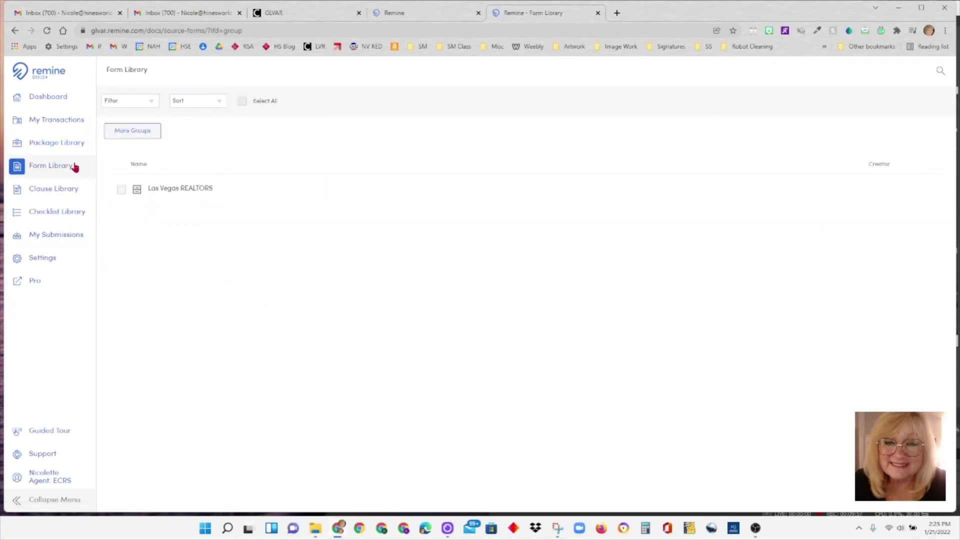
left_click(210, 195)
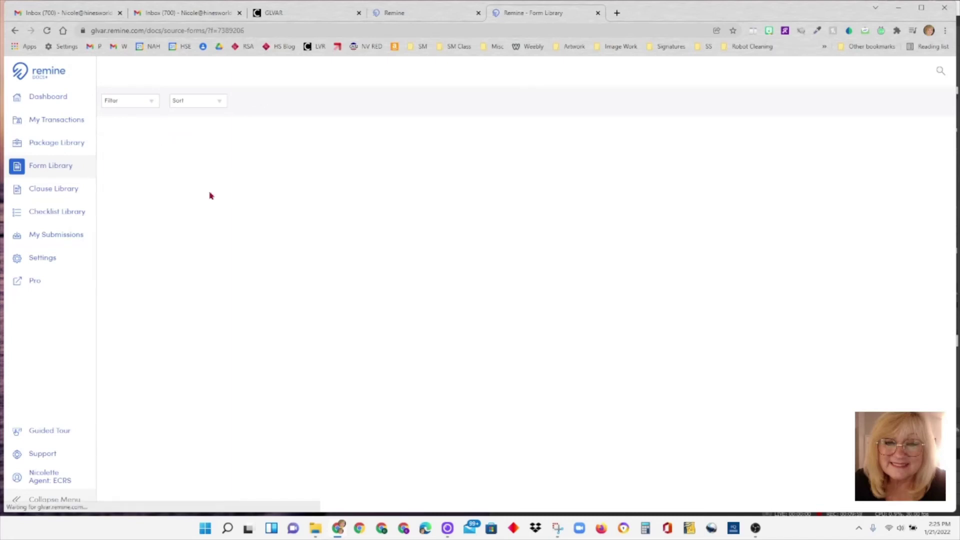
left_click(215, 196)
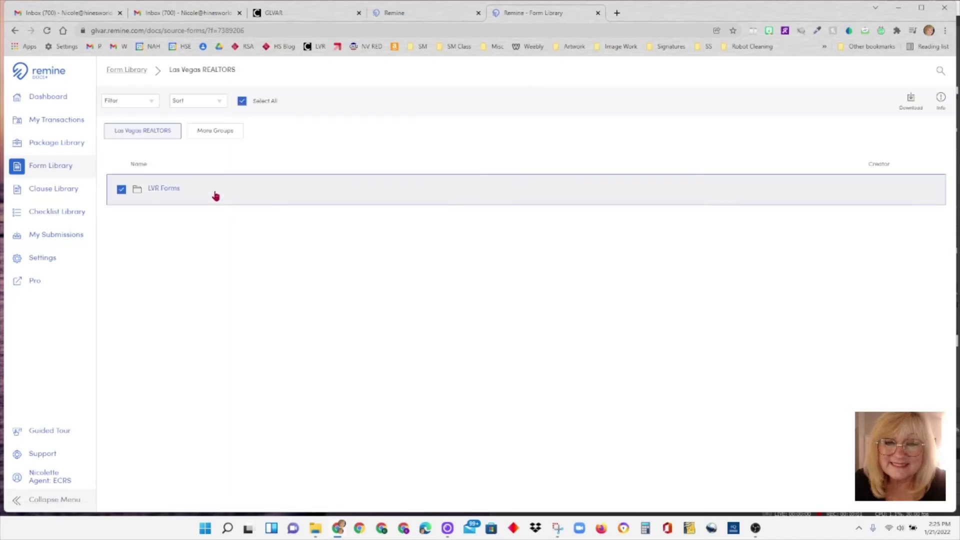
double_click(215, 195)
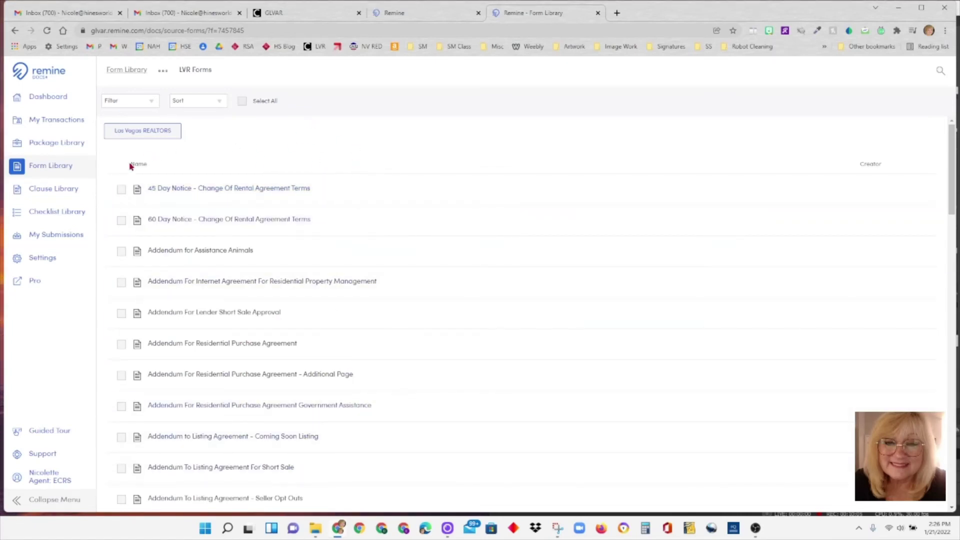
left_click(58, 196)
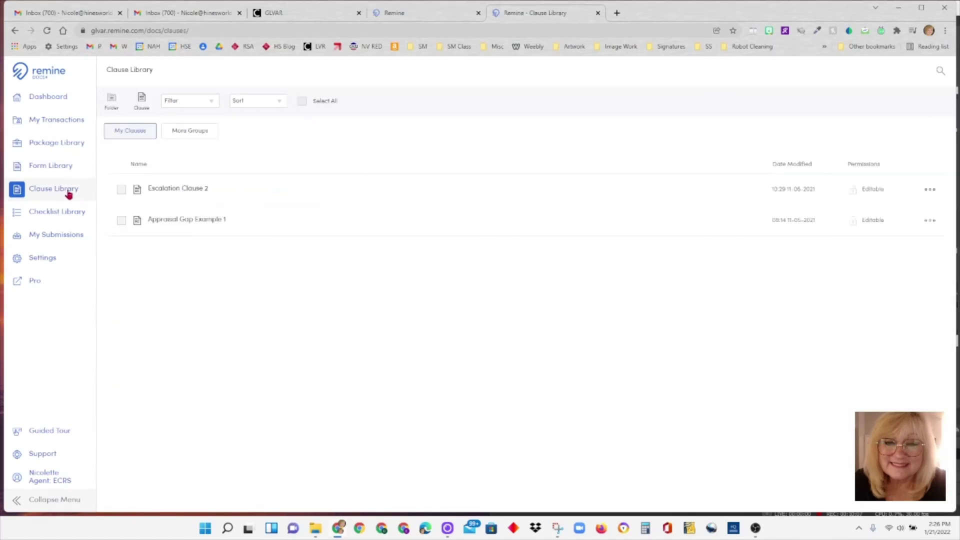
- View the (ECRS) HomeSmart Encore group under More Groups in Clause Library, then in Checklist Library
left_click(210, 131)
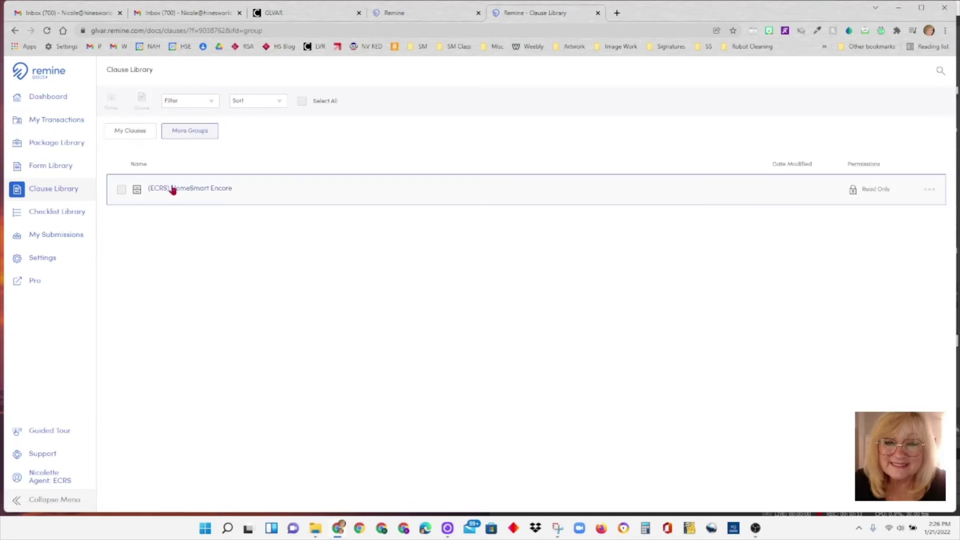
left_click(202, 198)
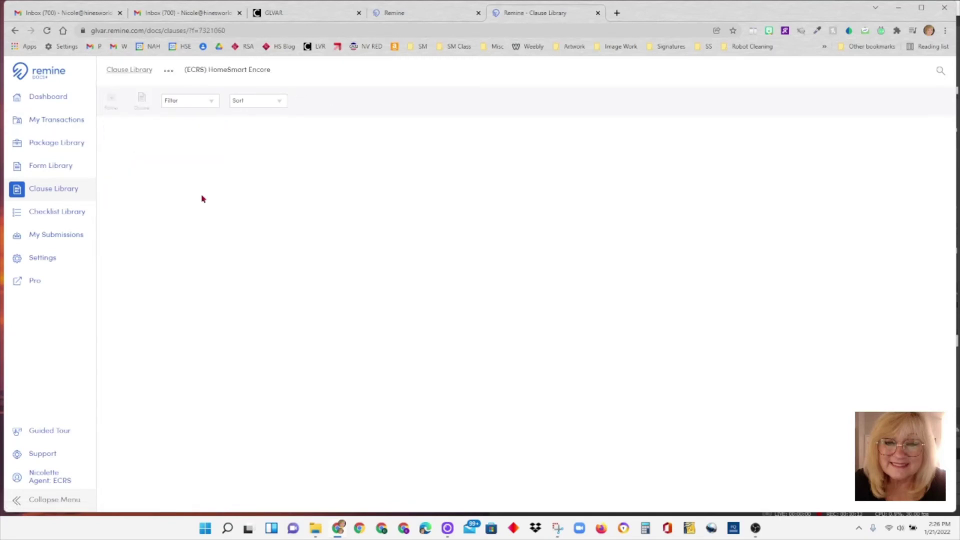
left_click(80, 216)
left_click(213, 130)
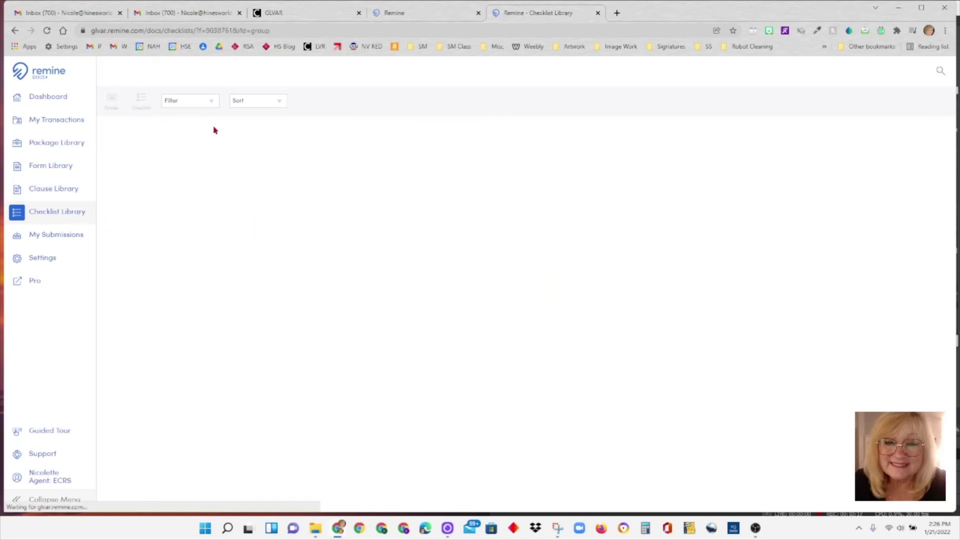
left_click(197, 188)
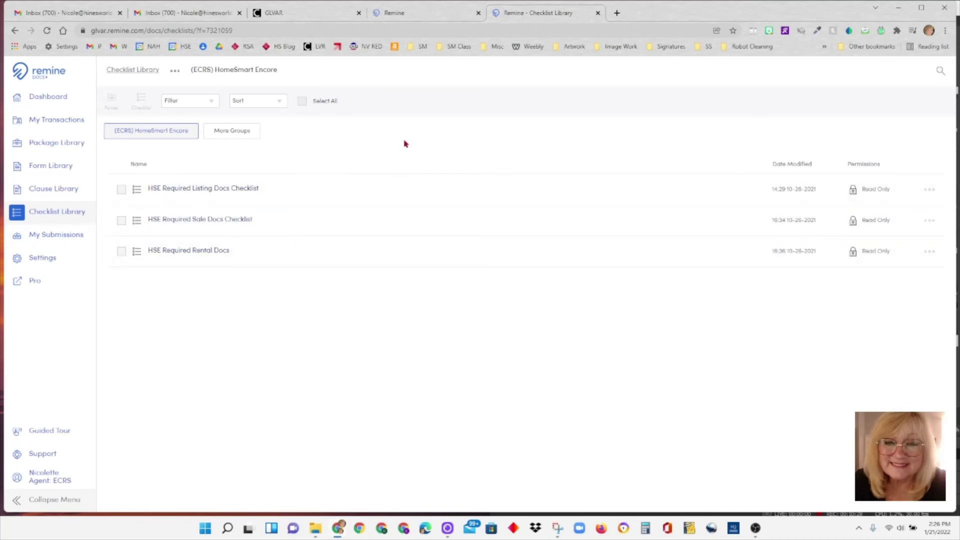
- Open the account Settings page from the sidebar
left_click(80, 262)
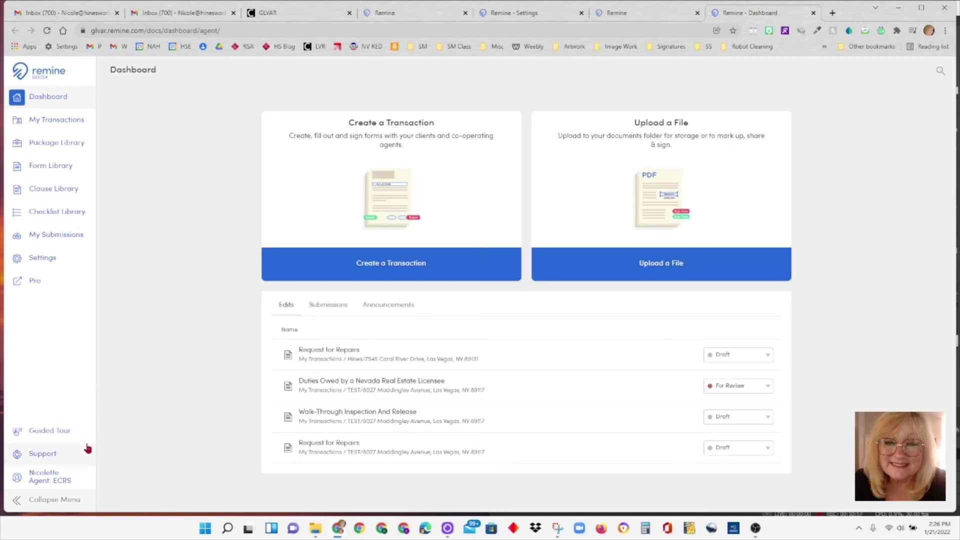
- Open the Docs+ Support Center and scroll down to the footer and back up
left_click(71, 452)
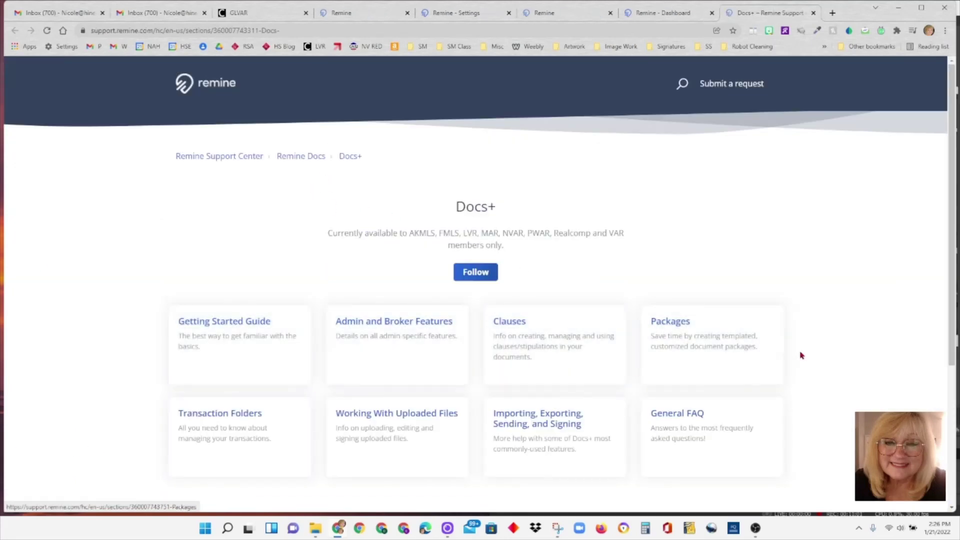
scroll(833, 345, "down", 3)
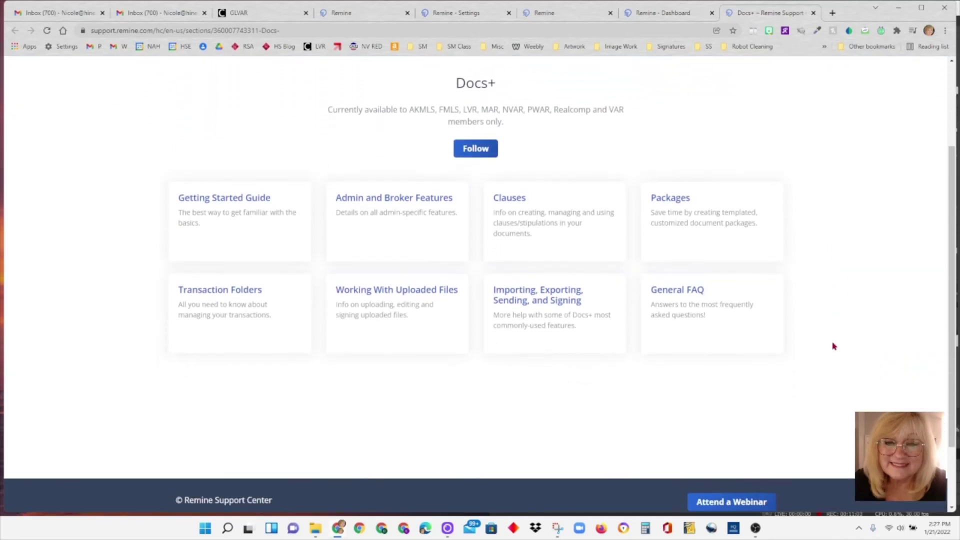
scroll(832, 346, "down", 2)
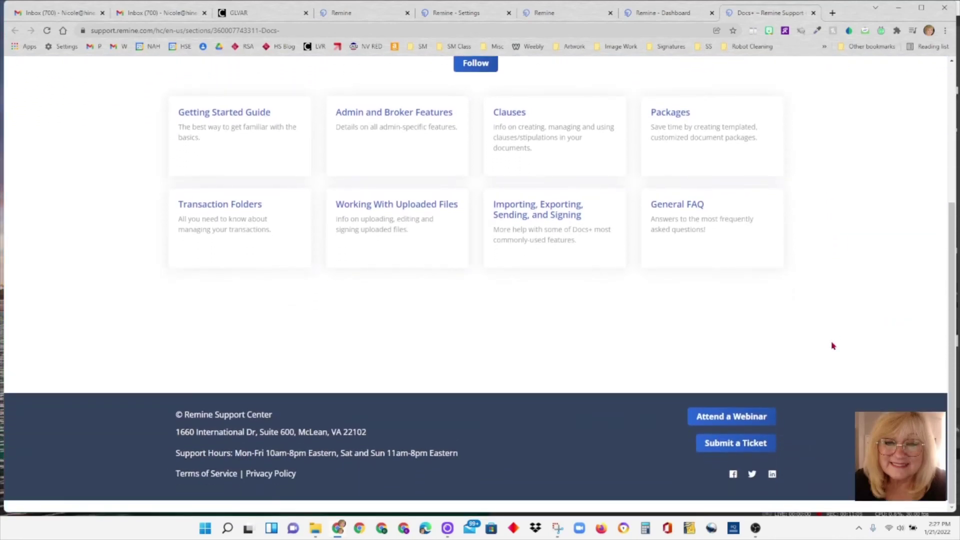
scroll(830, 341, "up", 3)
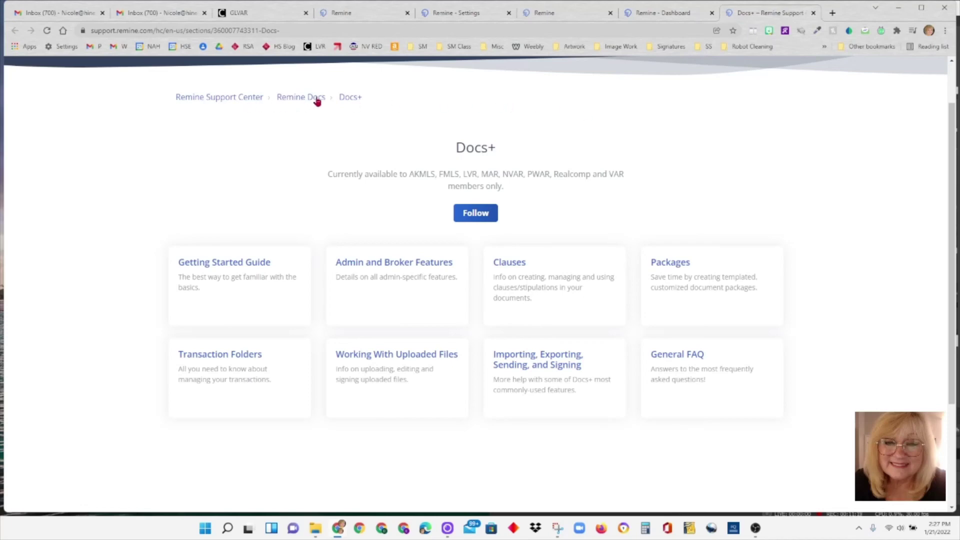
- From the Remine dashboard's My Transactions, launch Remine Pro and reveal the Daily page's How can we help? panel
left_click(668, 15)
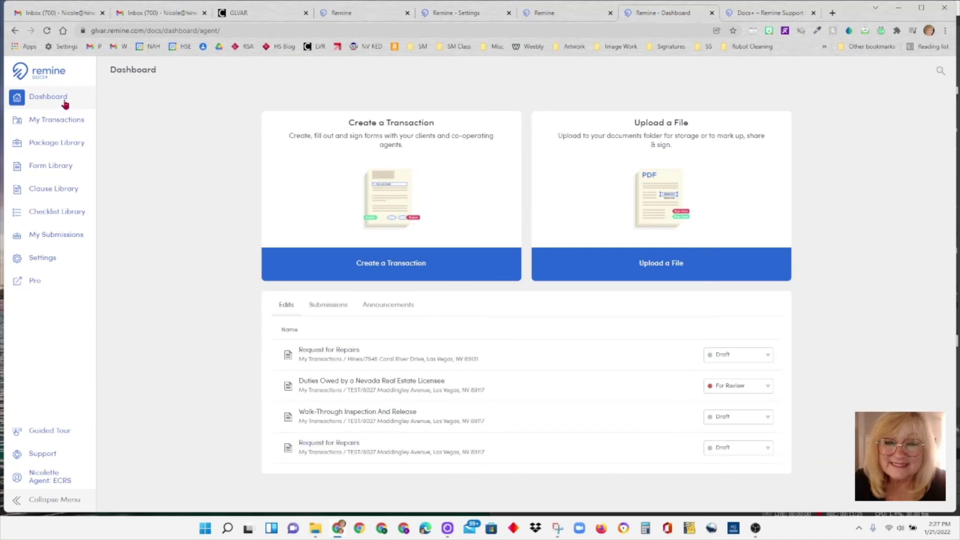
left_click(66, 125)
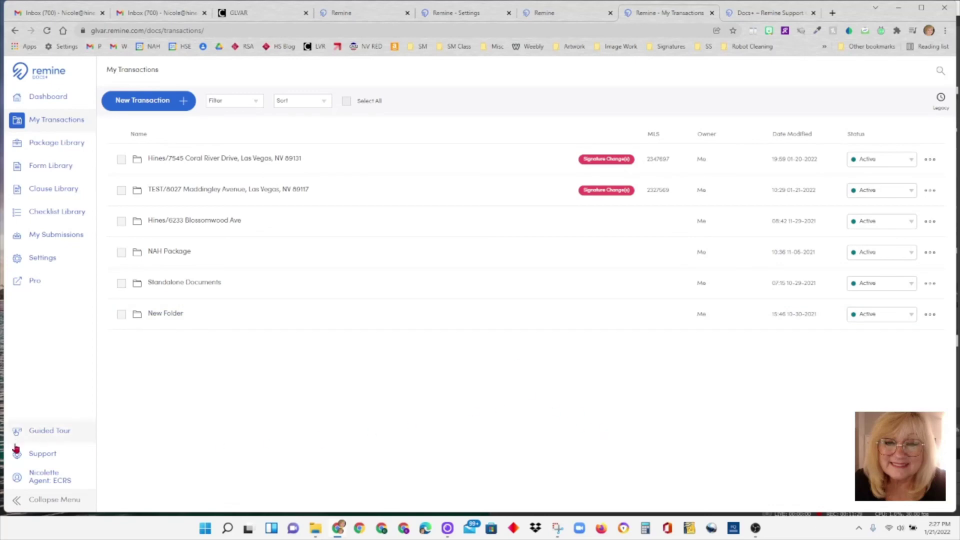
left_click(36, 280)
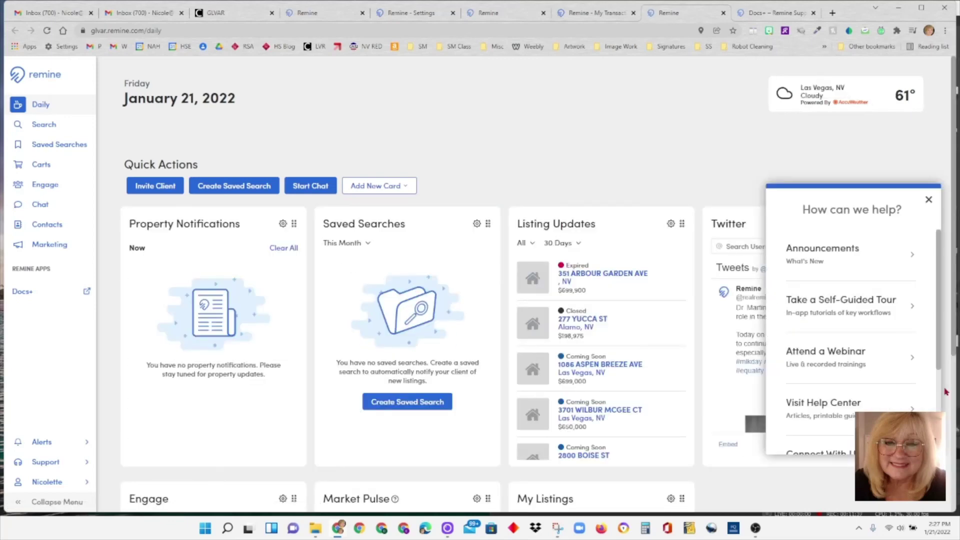
scroll(942, 255, "down", 3)
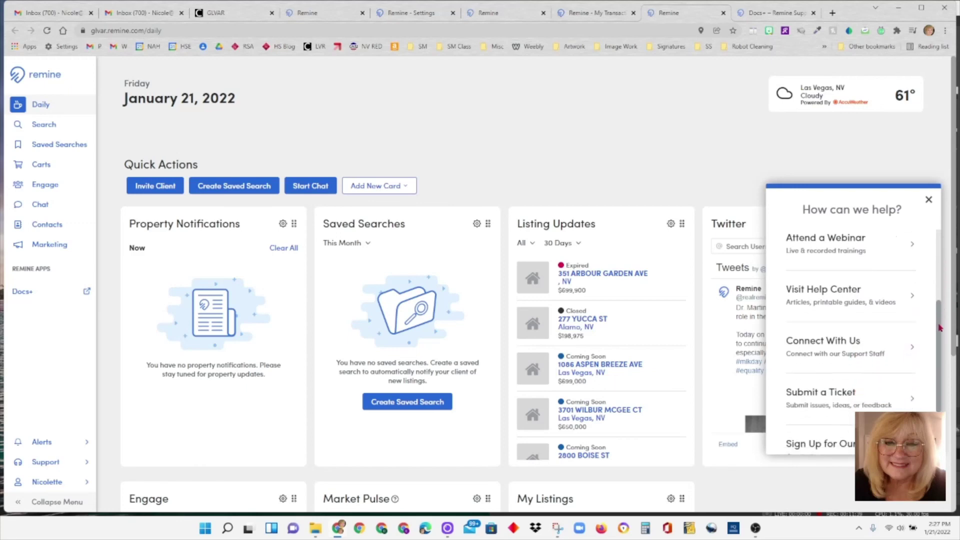
- Start a support chat via Connect With Us, bringing up suggested Daily articles and a question box
left_click(914, 330)
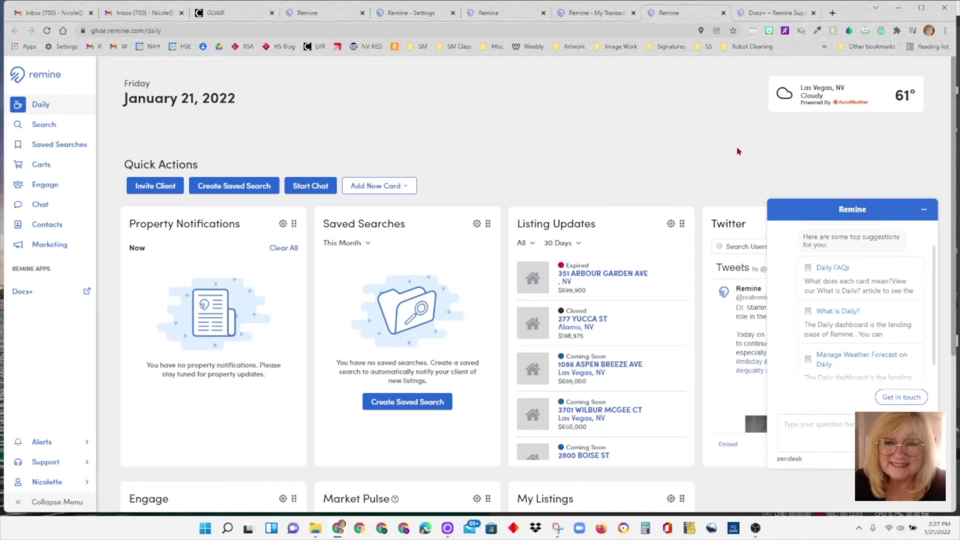
- Minimize the Remine support chat so the Daily page's Twitter feed is fully visible
left_click(924, 209)
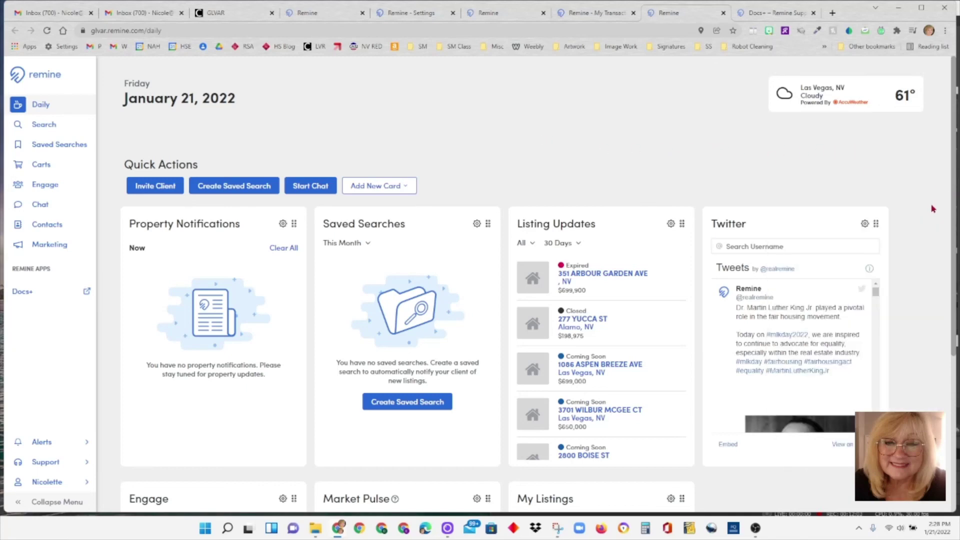